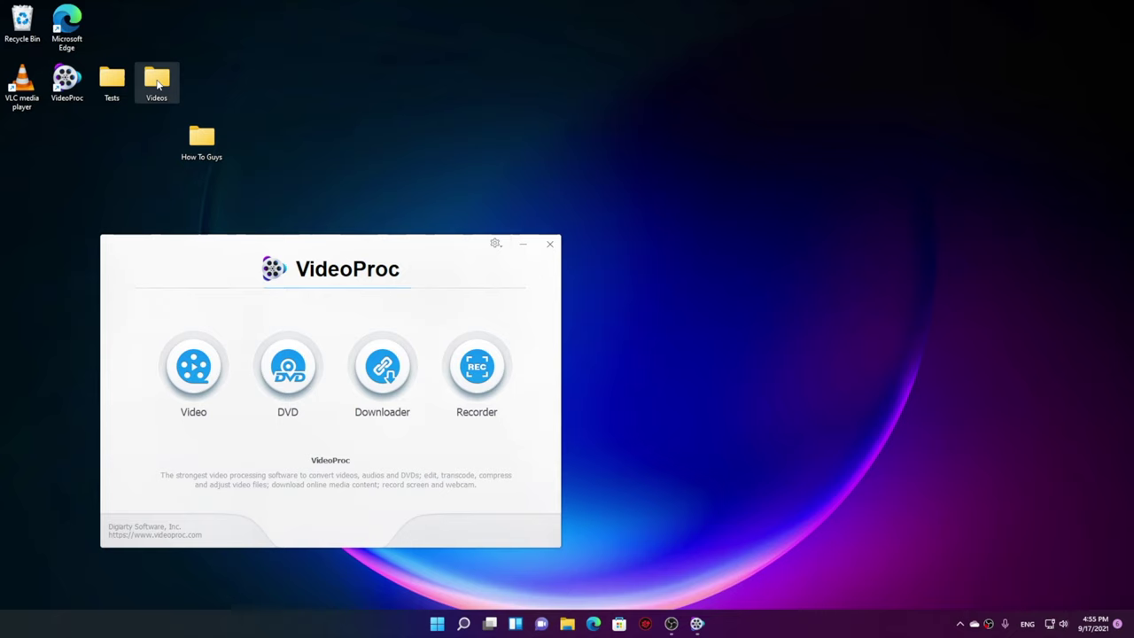
# Step: Select the 7.73 GB Powerwash simulator.mp4 in Videos and open VideoProc's Video converter
pyautogui.doubleClick(156, 78)
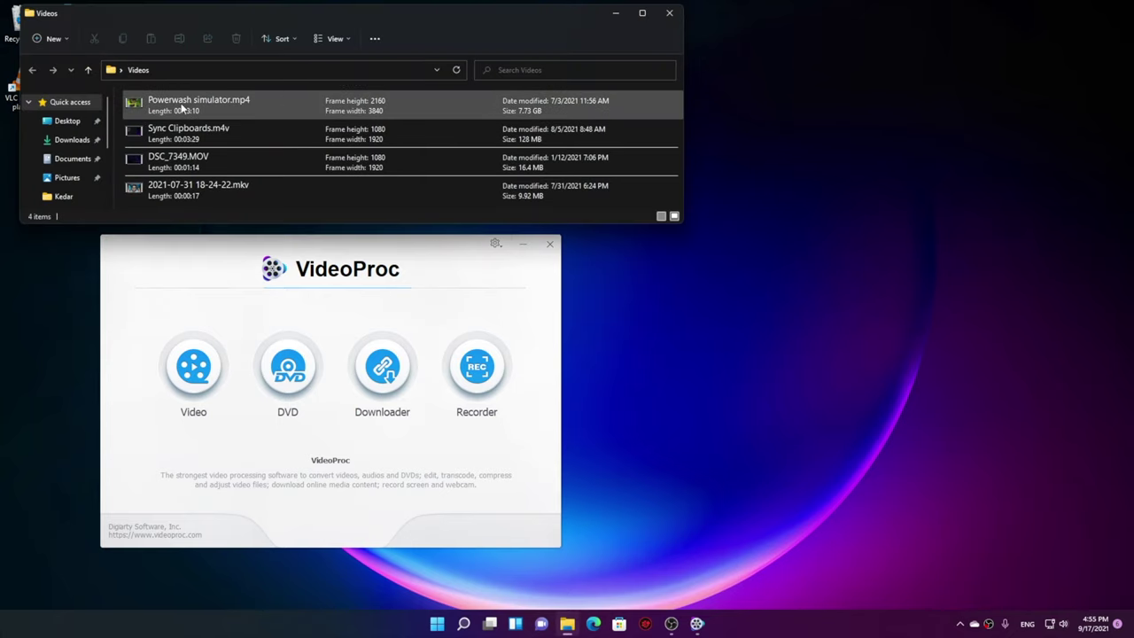
pyautogui.click(224, 110)
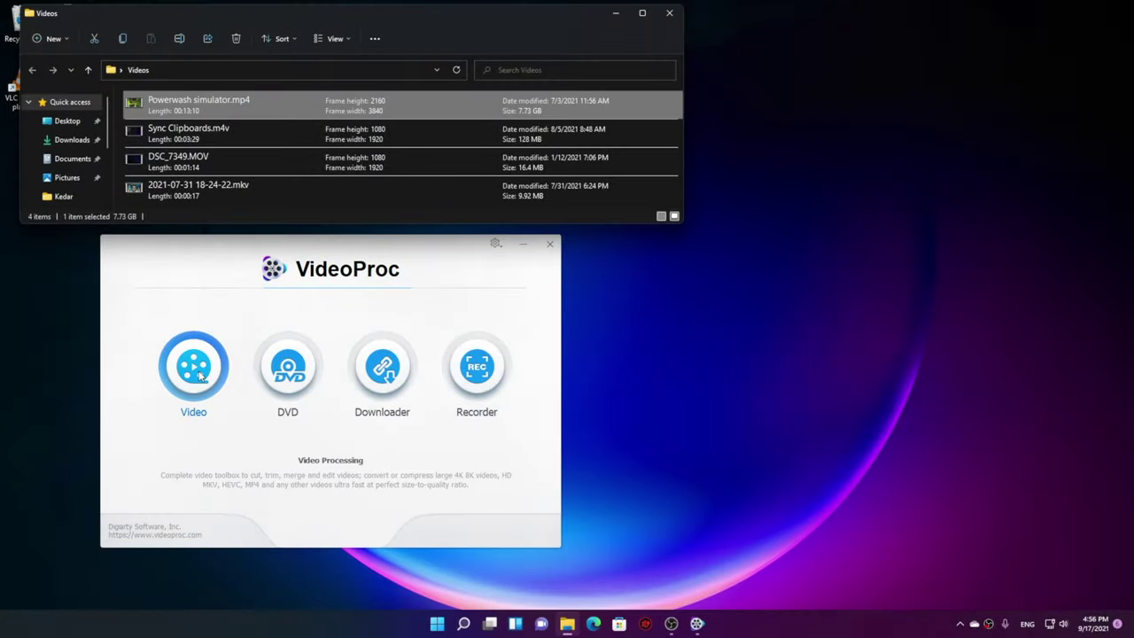
pyautogui.click(199, 374)
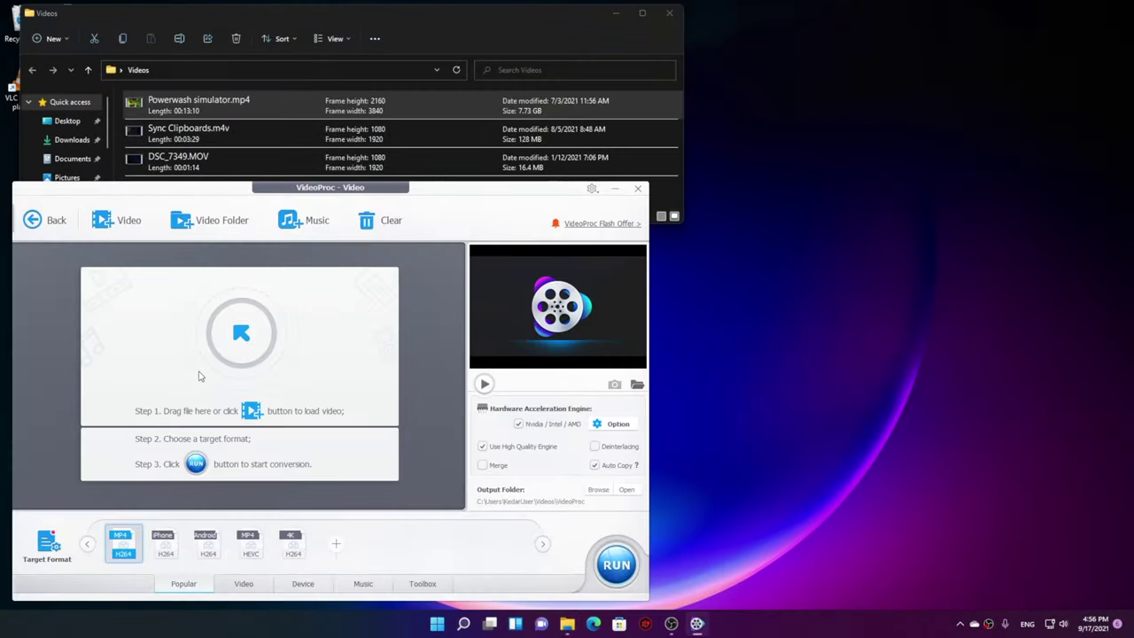
# Step: Drag Powerwash simulator.mp4 from the Videos folder into the Video converter
pyautogui.click(389, 106)
pyautogui.moveTo(280, 103); pyautogui.dragTo(197, 344)
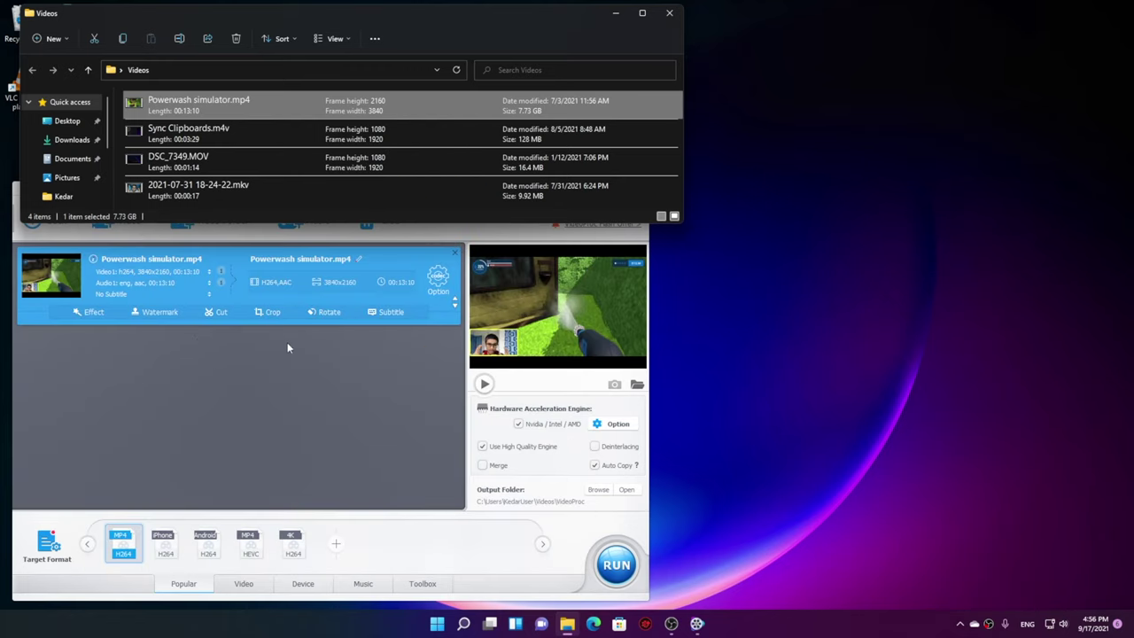
pyautogui.click(341, 355)
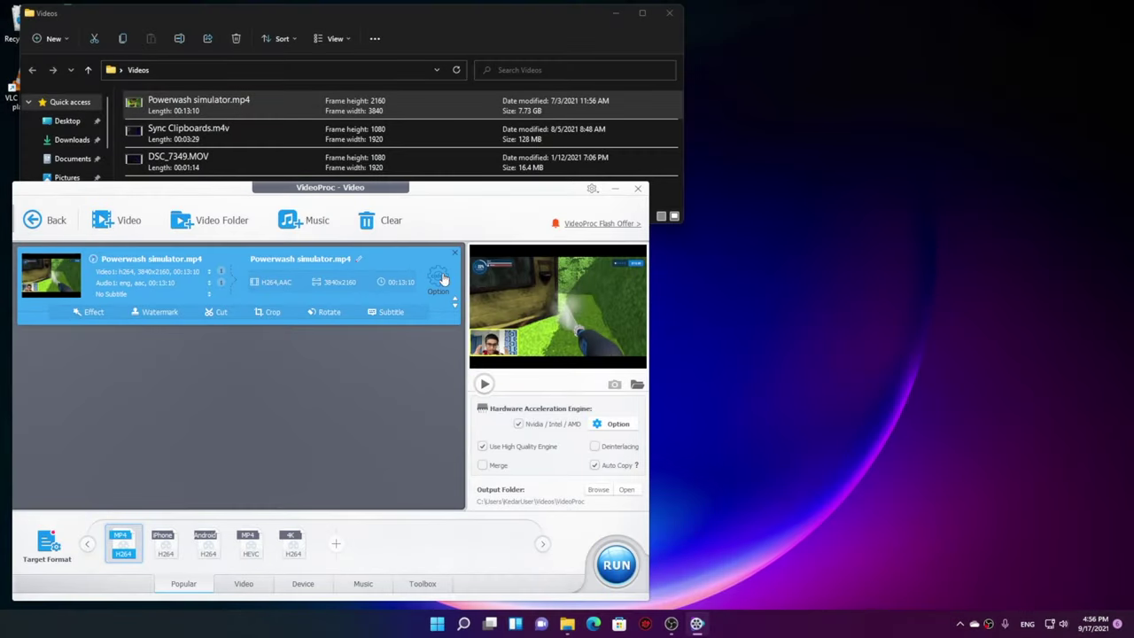
# Step: Keep the clip's MP4 output codec on h.264 at default quality
pyautogui.click(439, 278)
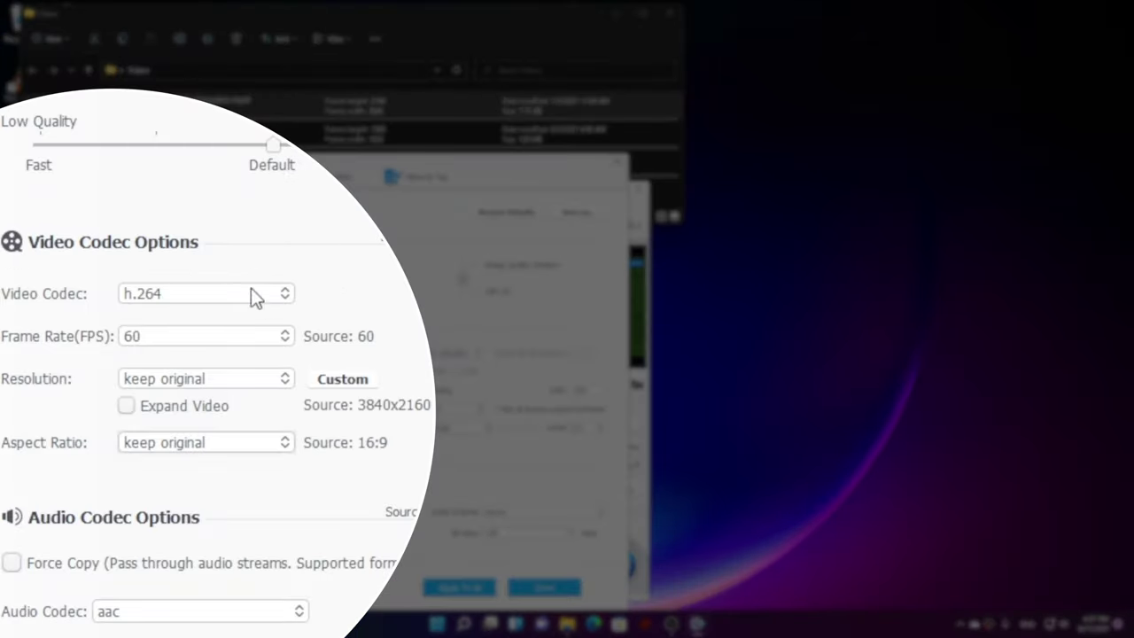
pyautogui.click(273, 295)
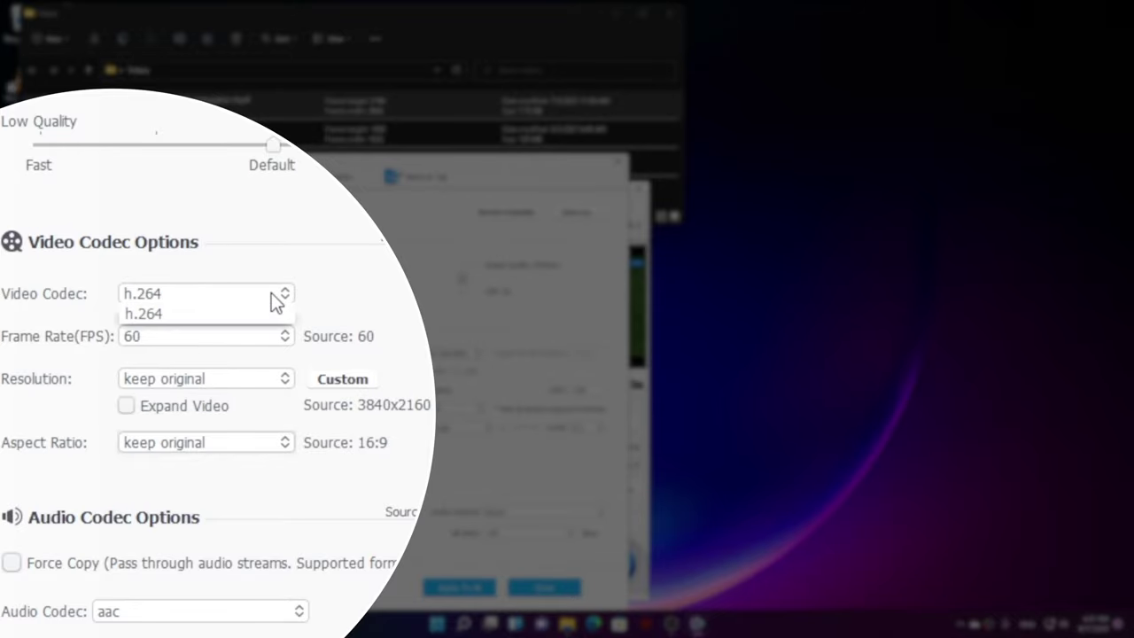
pyautogui.click(271, 310)
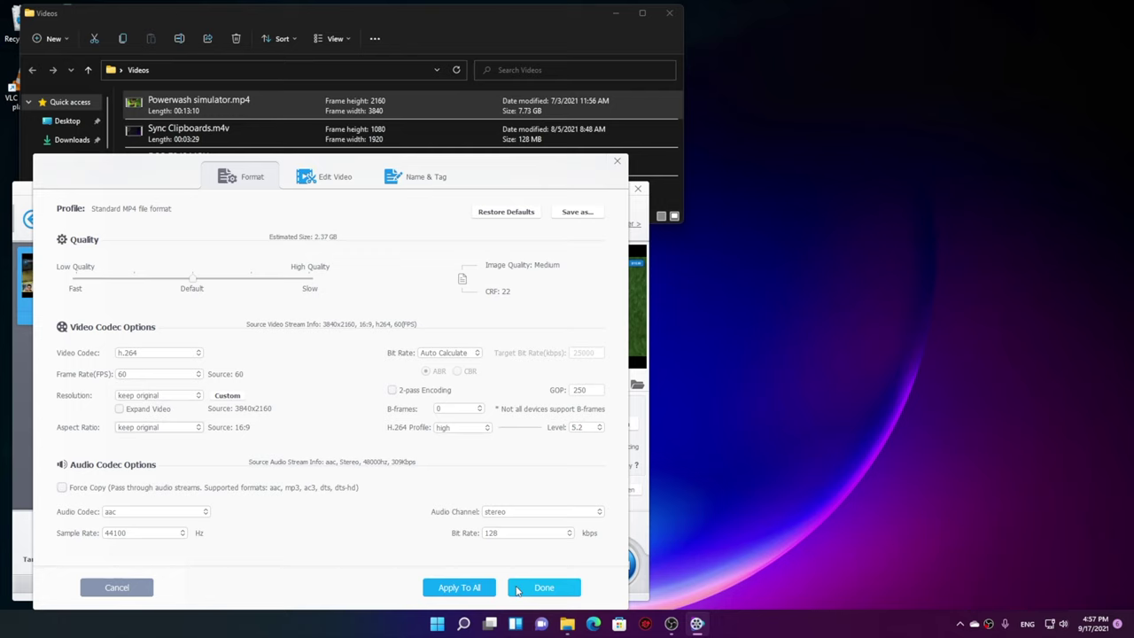
# Step: Confirm the h.264 MP4 settings and run the Powerwash simulator.mp4 compression
pyautogui.click(541, 587)
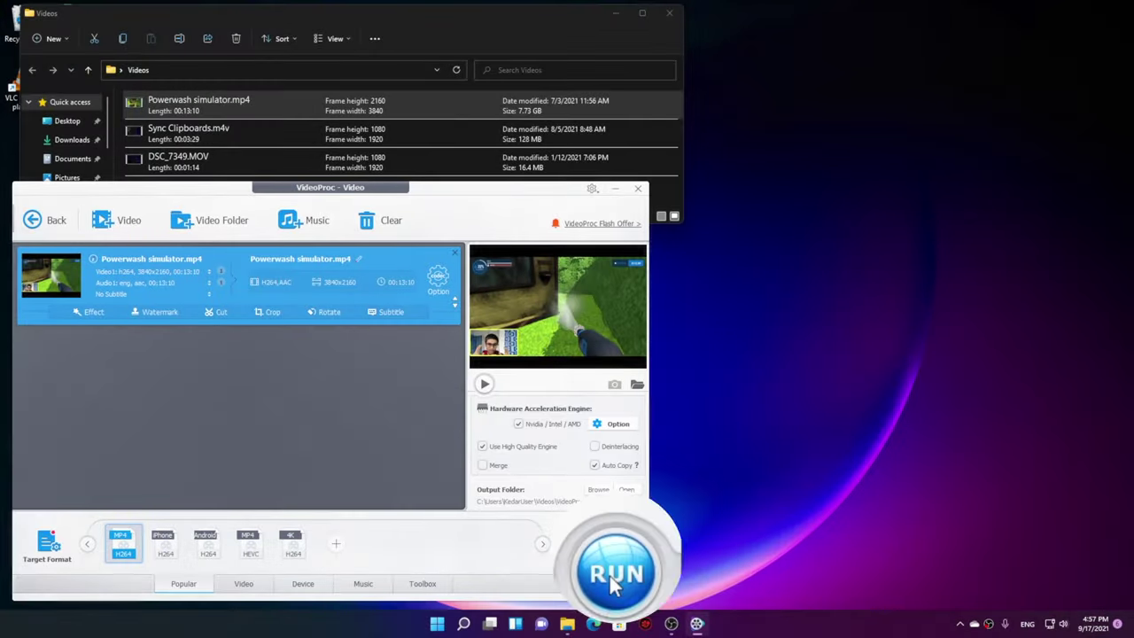
pyautogui.click(612, 565)
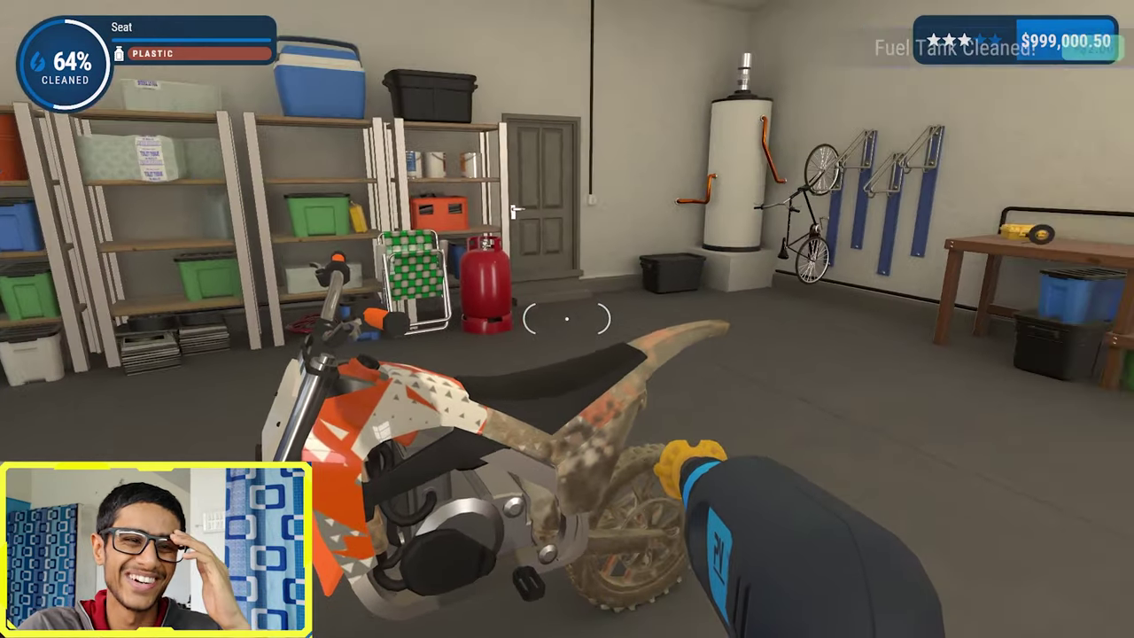
# Step: Try 4K, AVI, WEBM and WMV targets, then convert the MKV clip to 1920x1080 MP4 H264
pyautogui.click(567, 318)
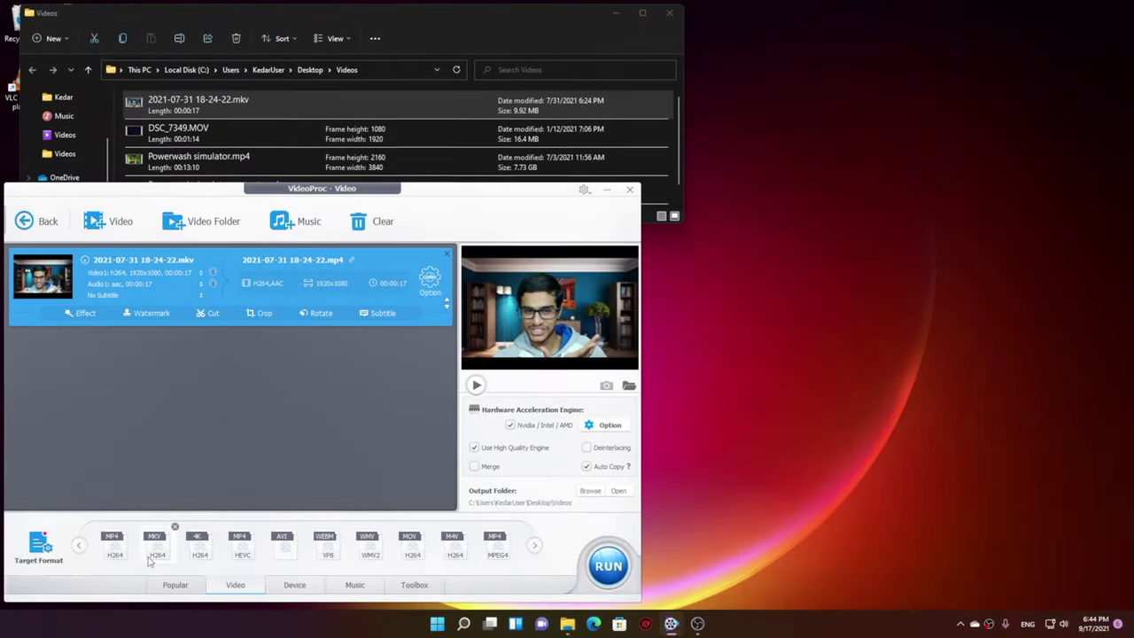
pyautogui.click(197, 542)
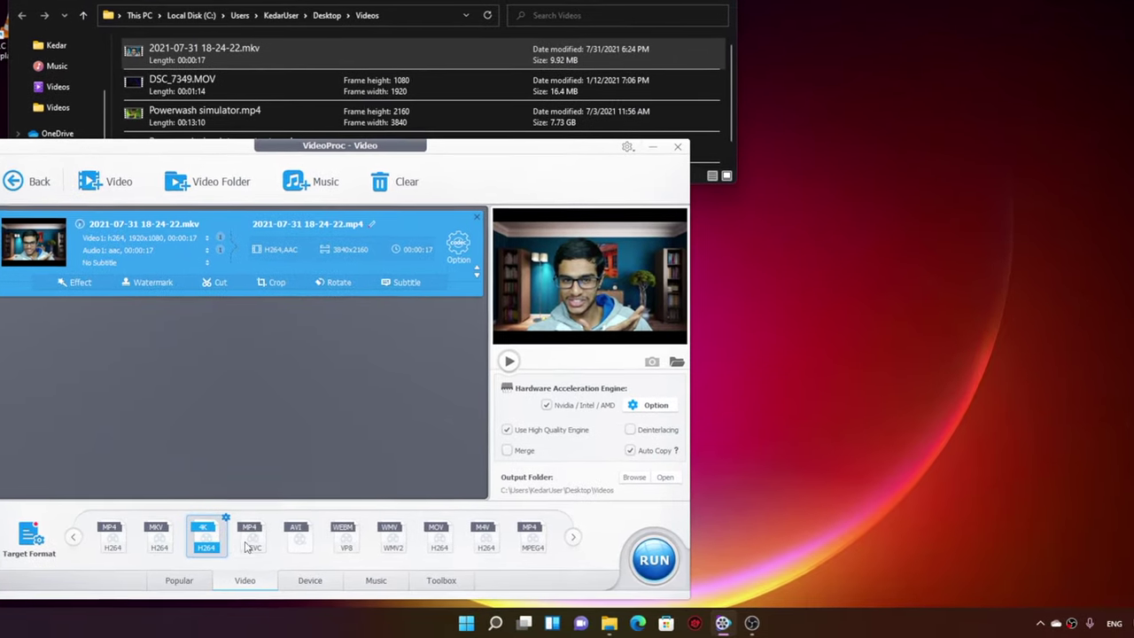
pyautogui.click(302, 531)
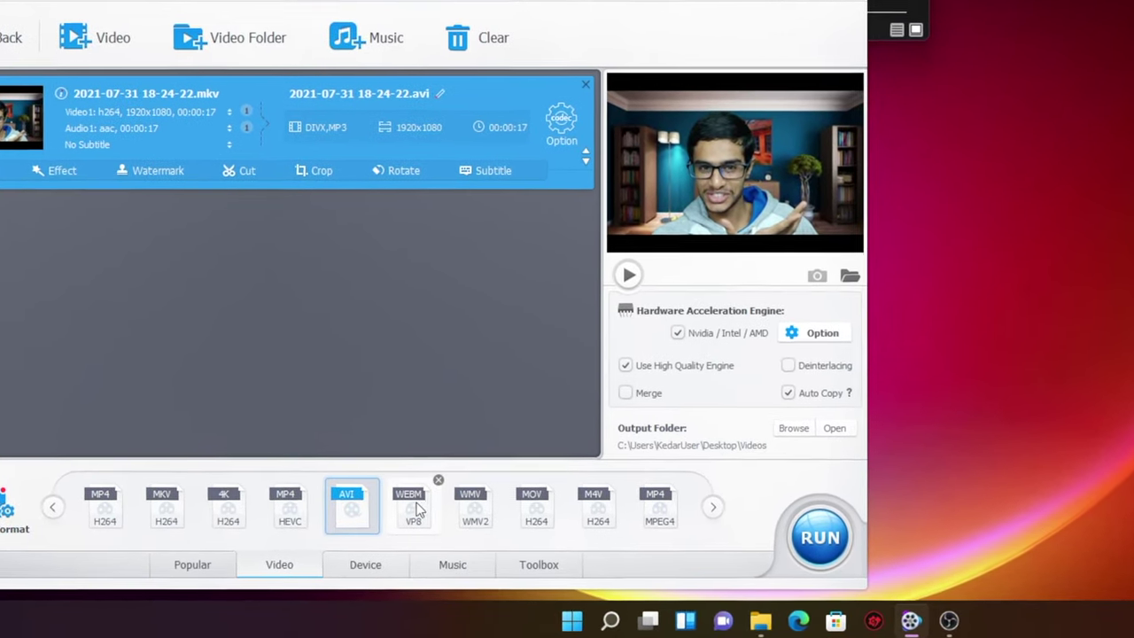
pyautogui.click(396, 517)
pyautogui.click(454, 516)
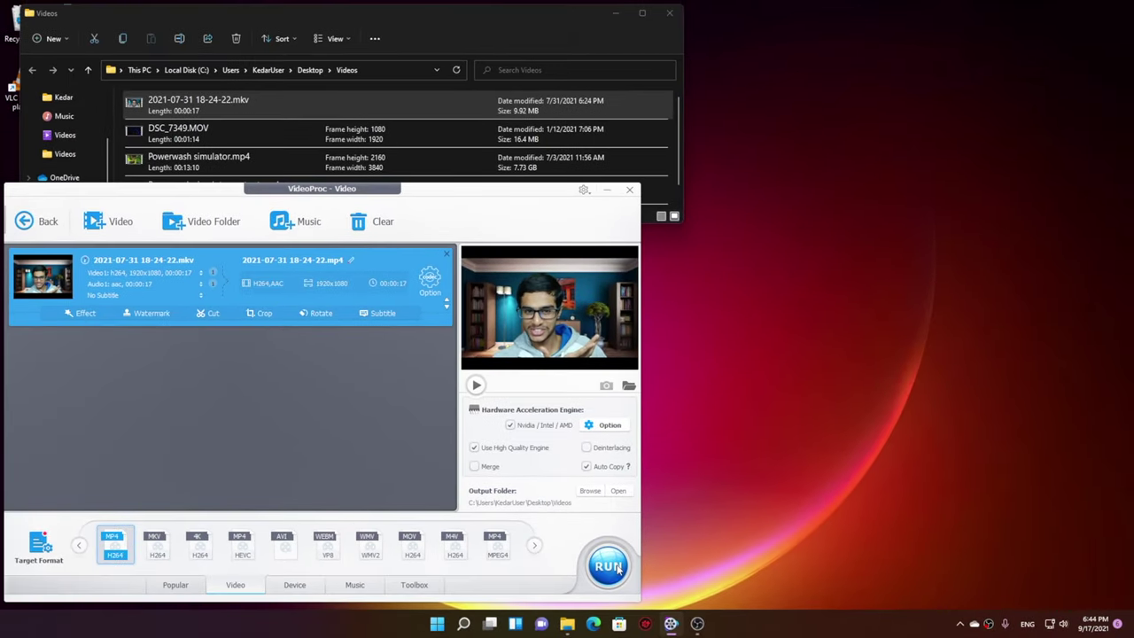
pyautogui.click(618, 570)
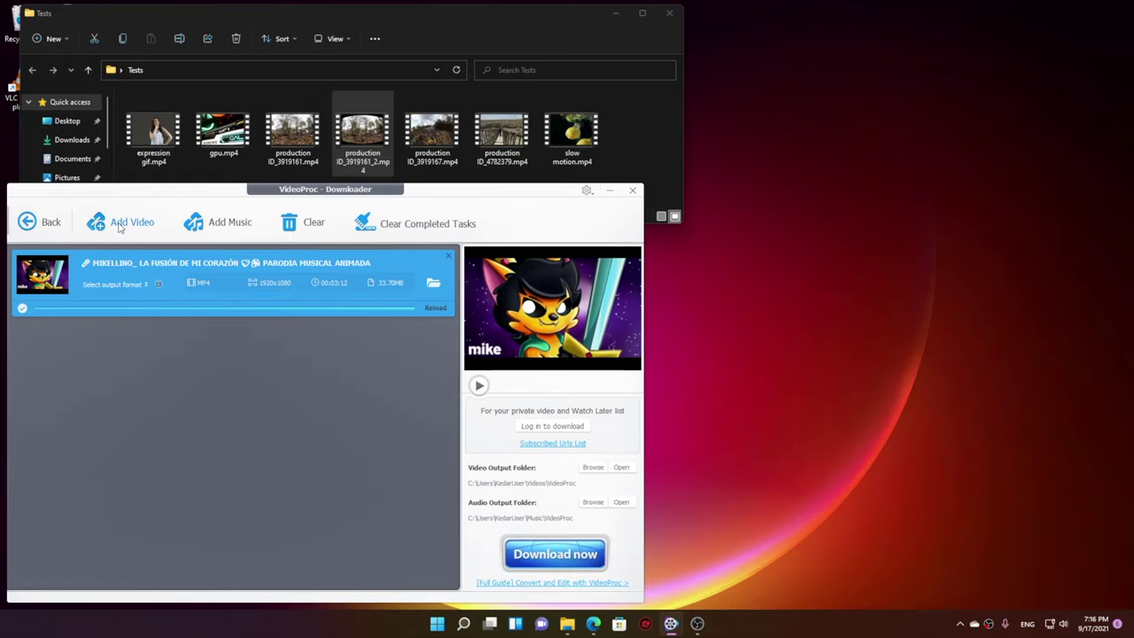
# Step: Paste and analyze the Windows tweet link, then download its 1280x720 MP4 video
pyautogui.click(124, 222)
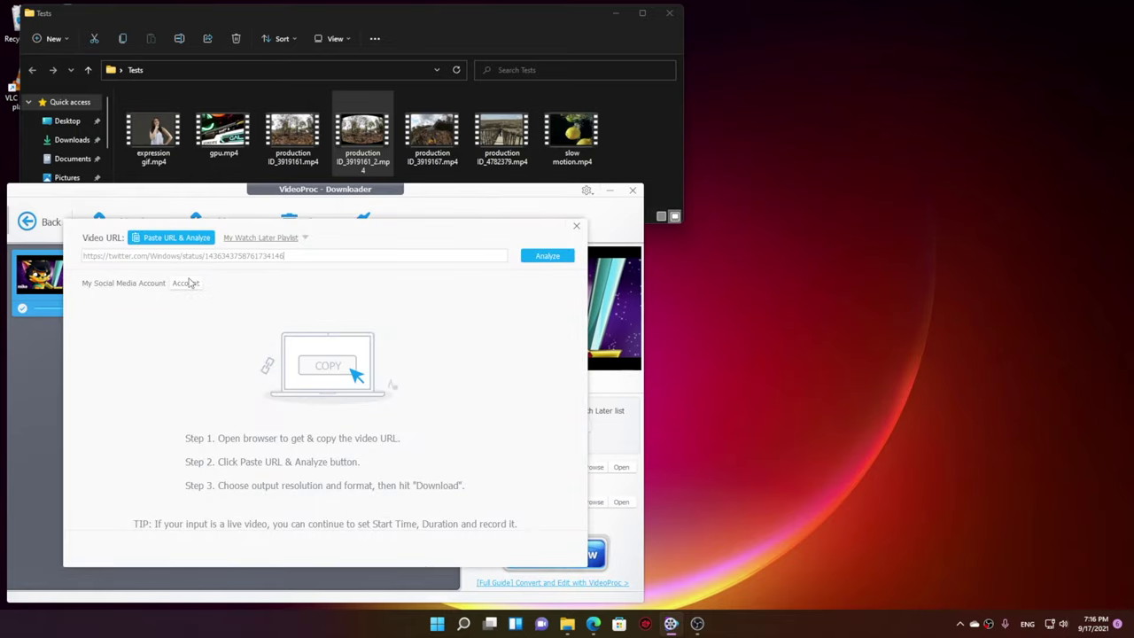
pyautogui.click(556, 256)
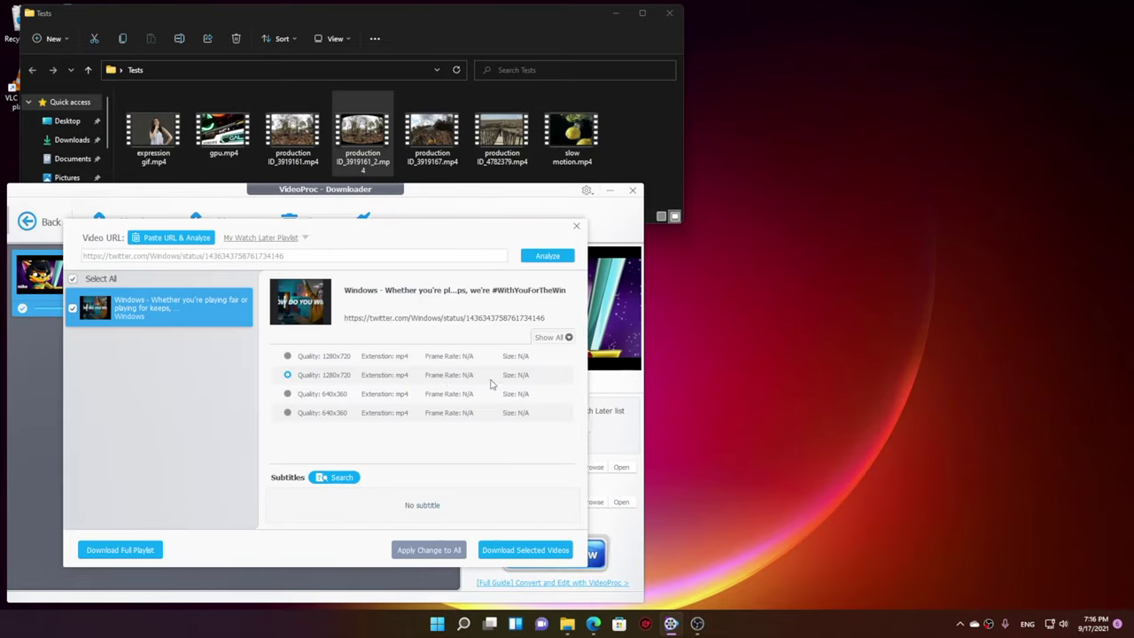
pyautogui.click(507, 550)
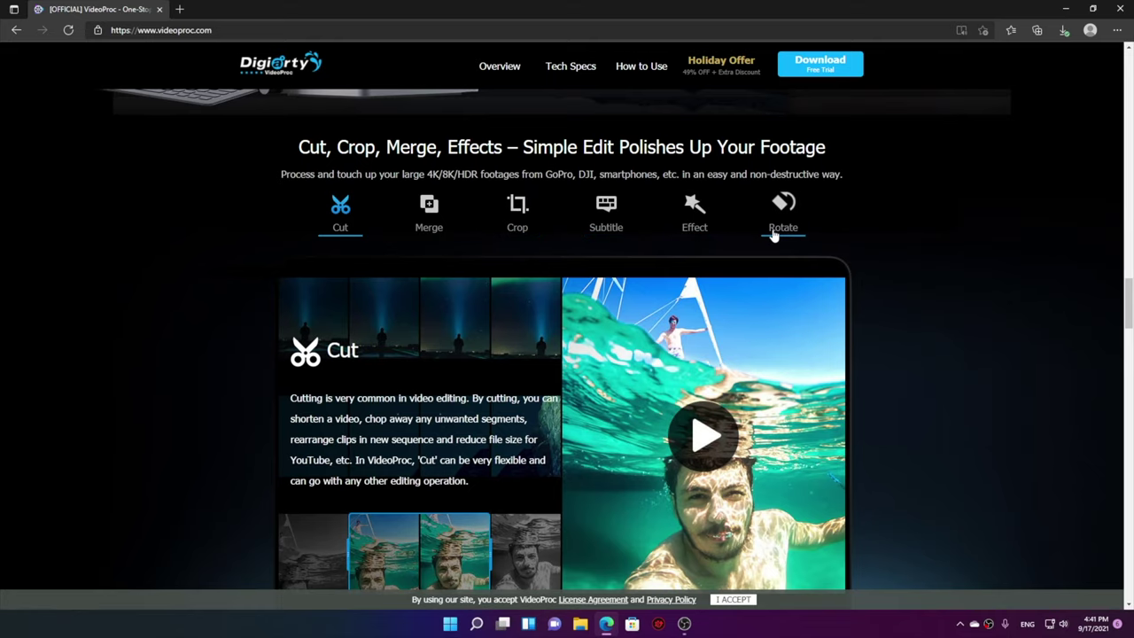
# Step: Scroll videoproc.com and view its Effect, Rotate / Flip and Cut editing examples
pyautogui.scroll(-8, 773, 232)
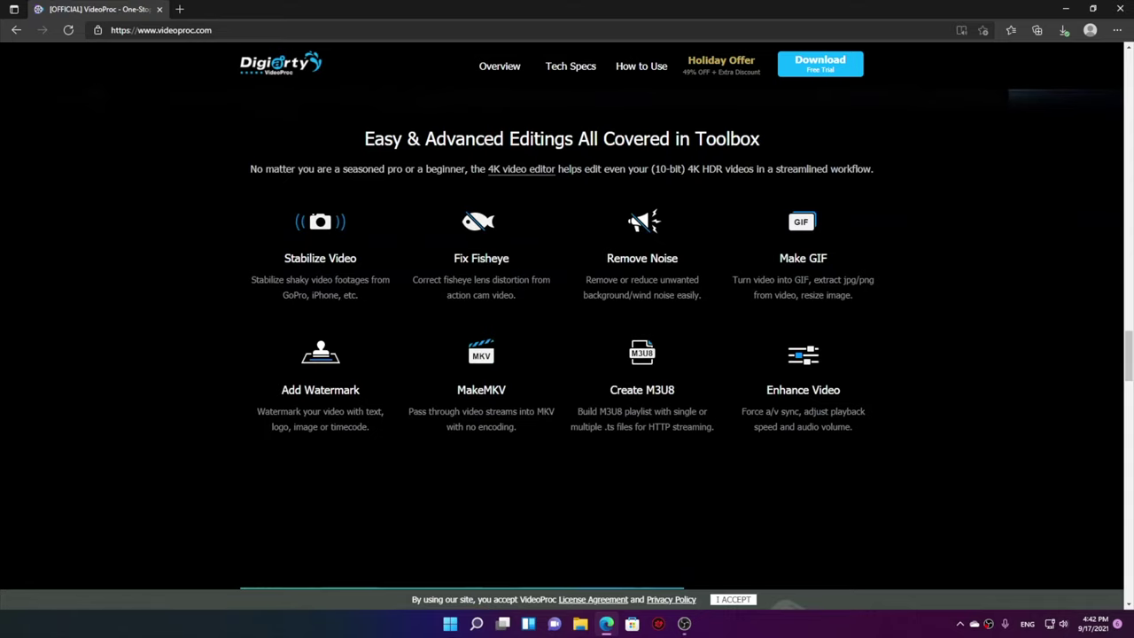
pyautogui.scroll(-1, 695, 289)
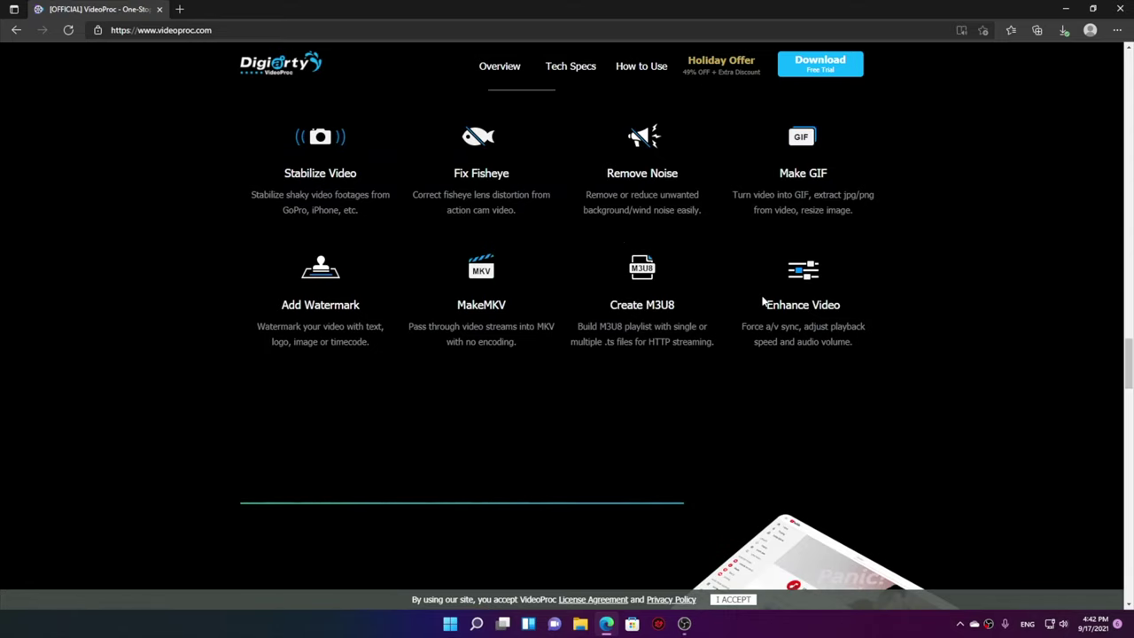
pyautogui.scroll(5, 761, 301)
pyautogui.click(700, 229)
pyautogui.scroll(-2, 782, 351)
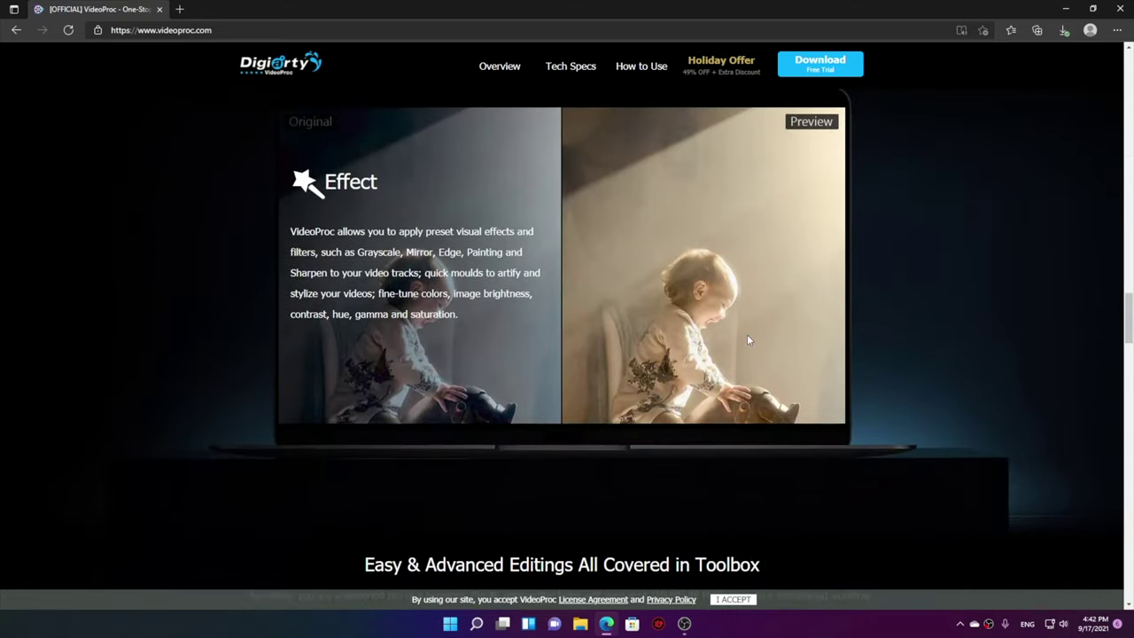
pyautogui.scroll(2, 747, 340)
pyautogui.click(788, 219)
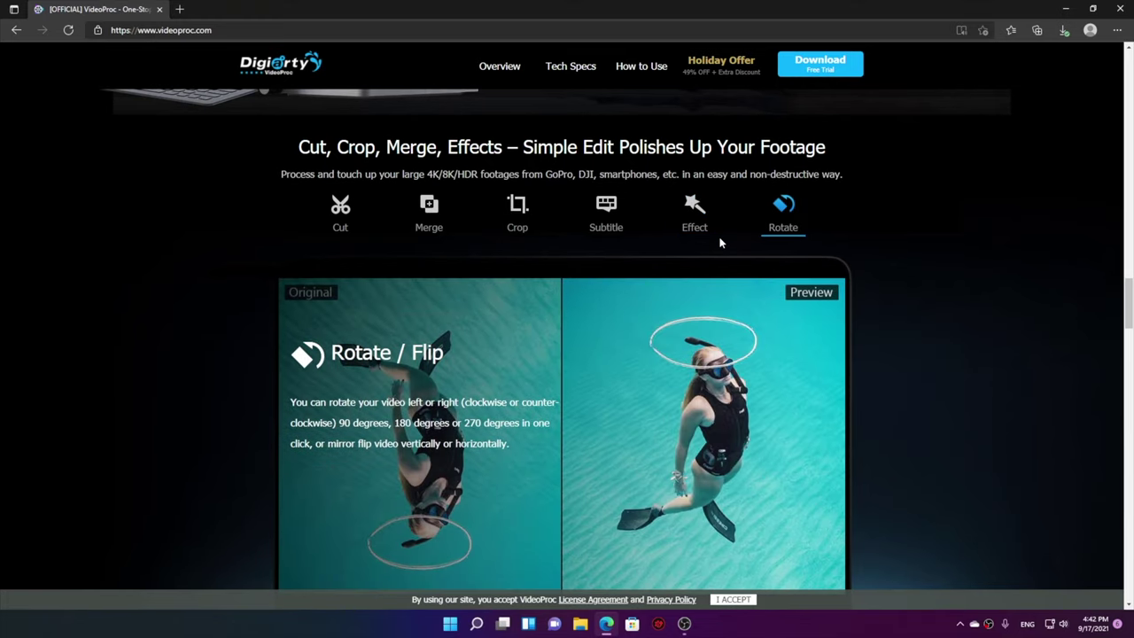
pyautogui.click(341, 214)
pyautogui.scroll(-10, 443, 222)
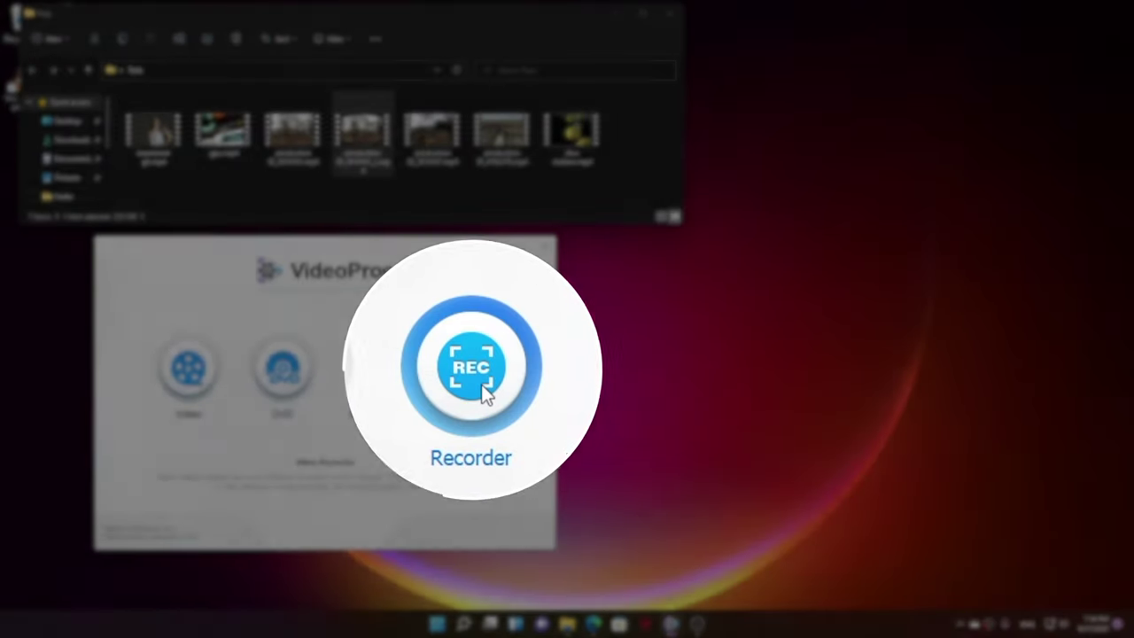
# Step: Record the whole screen with Recorder, then open VideoProc's Settings window
pyautogui.click(472, 370)
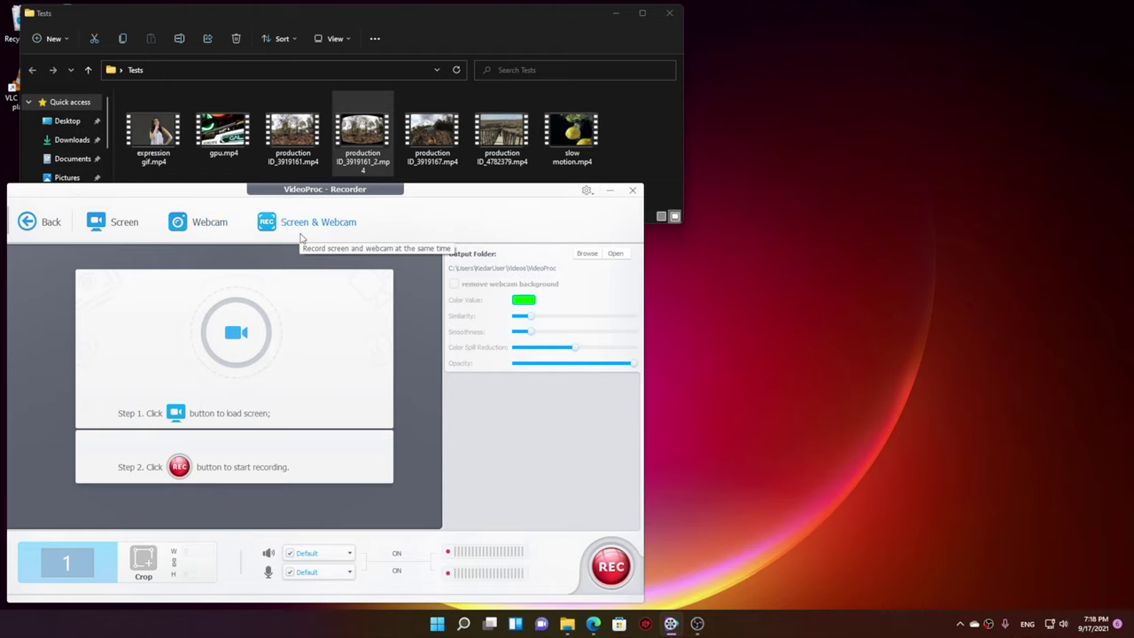
pyautogui.click(112, 222)
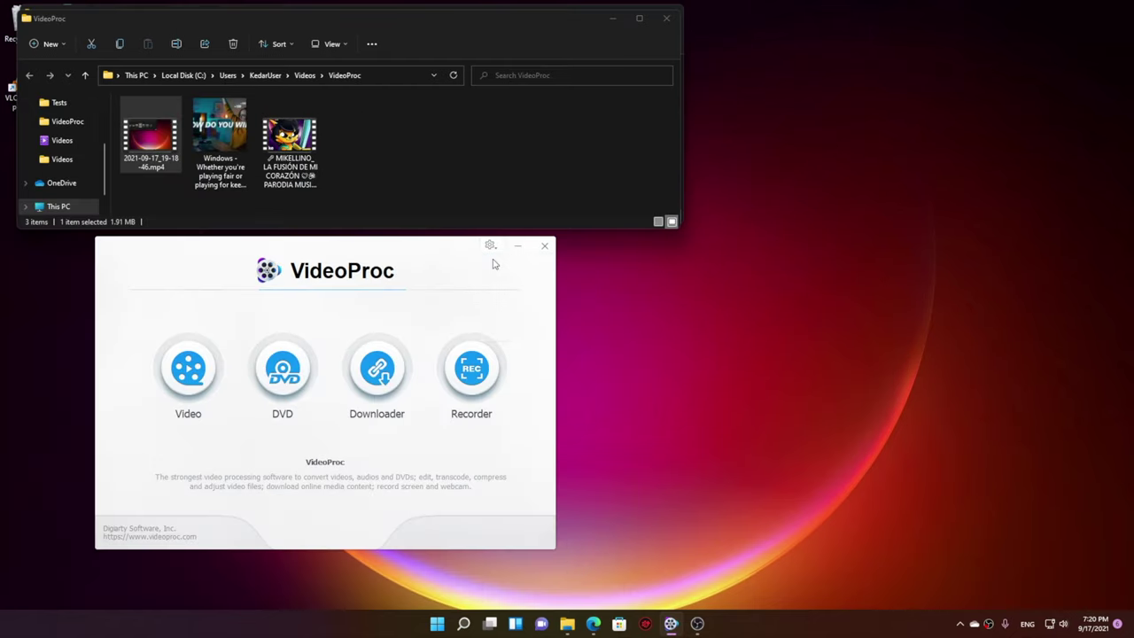
pyautogui.click(488, 243)
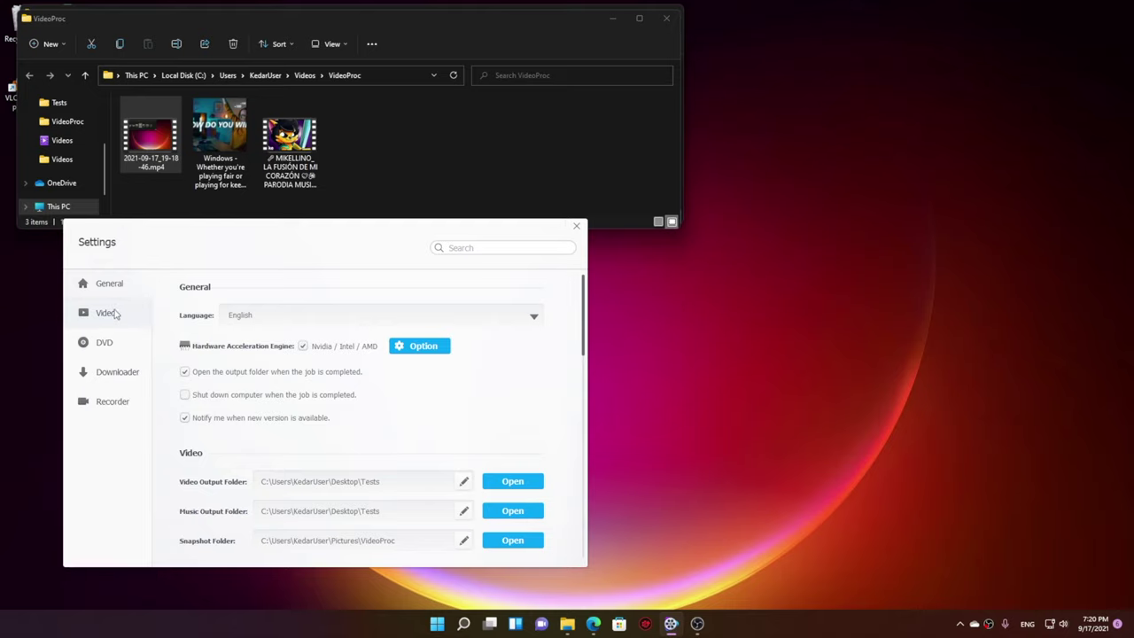
pyautogui.scroll(-5, 355, 379)
pyautogui.scroll(3, 321, 379)
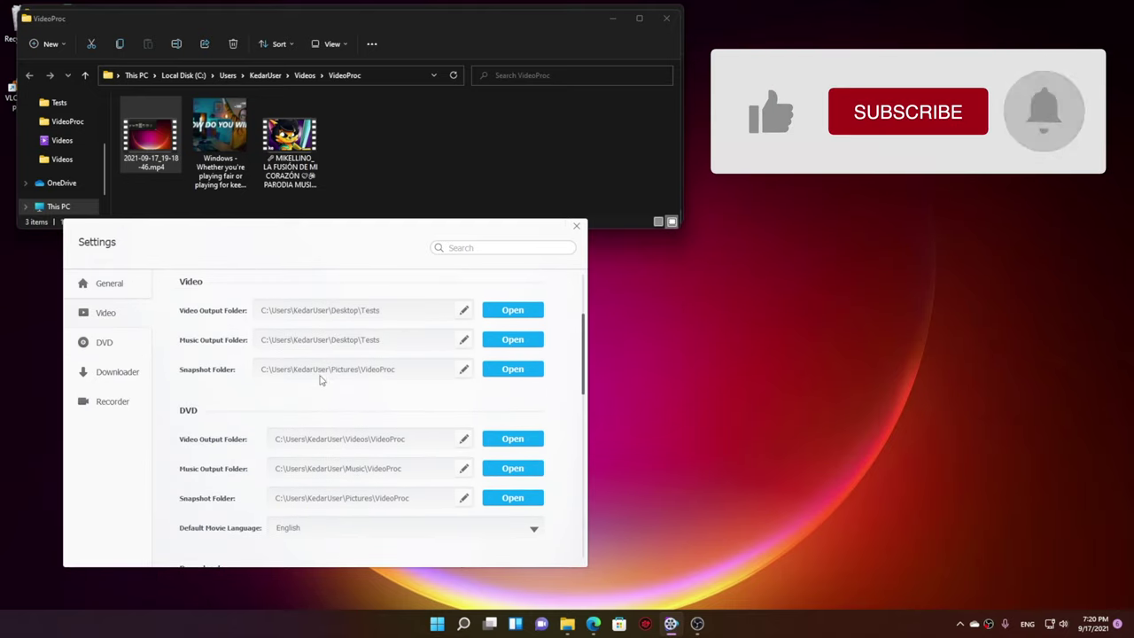
pyautogui.scroll(-8, 354, 372)
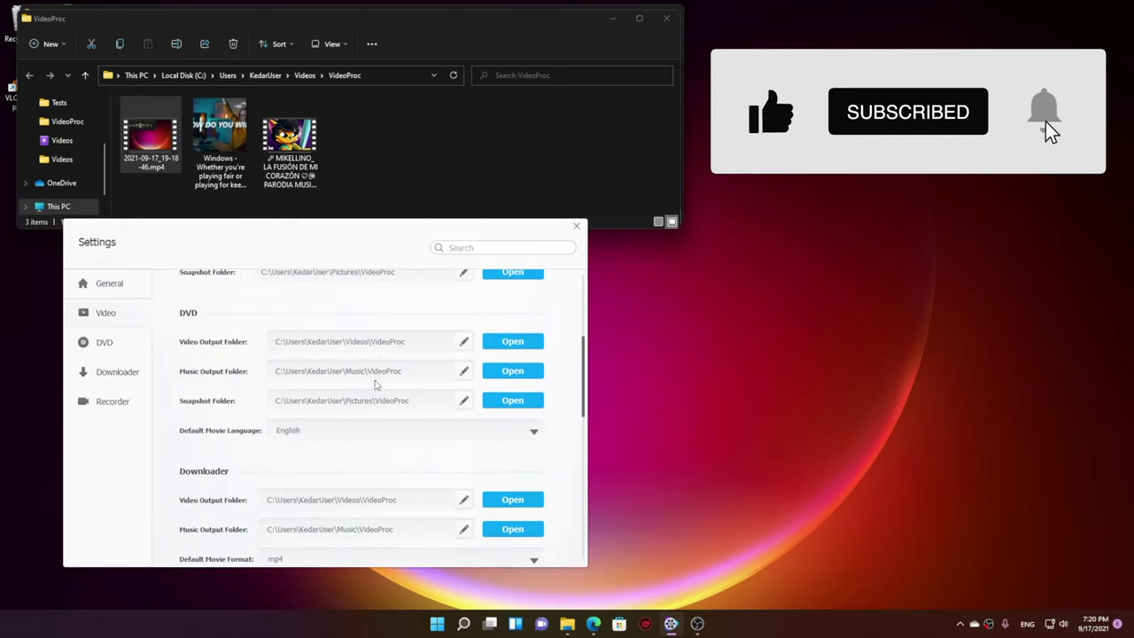
pyautogui.scroll(2, 332, 394)
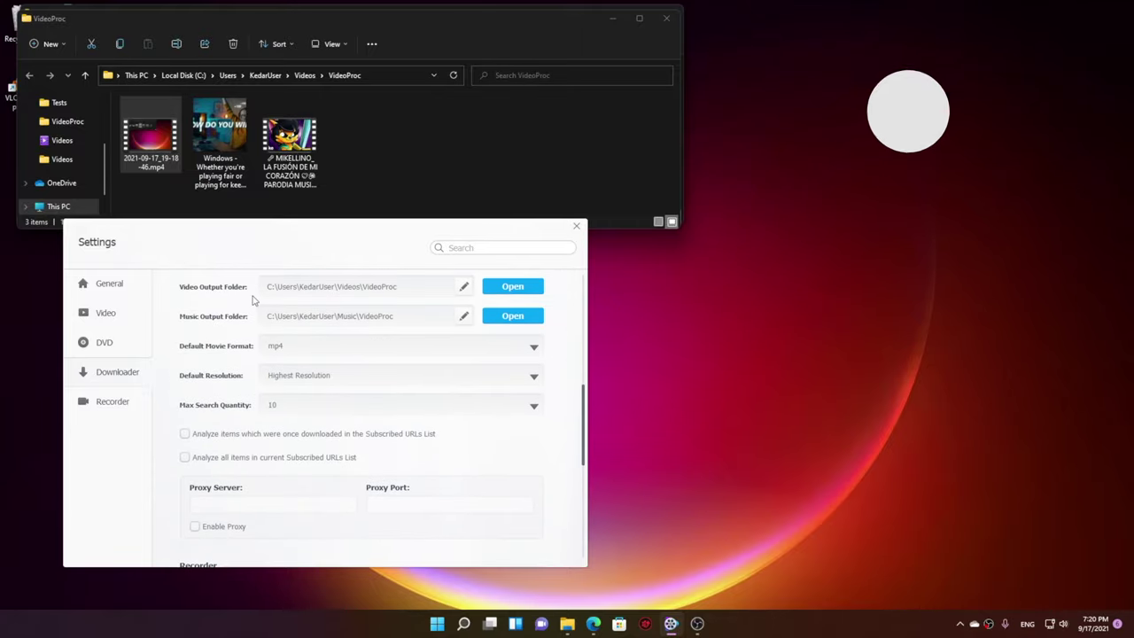